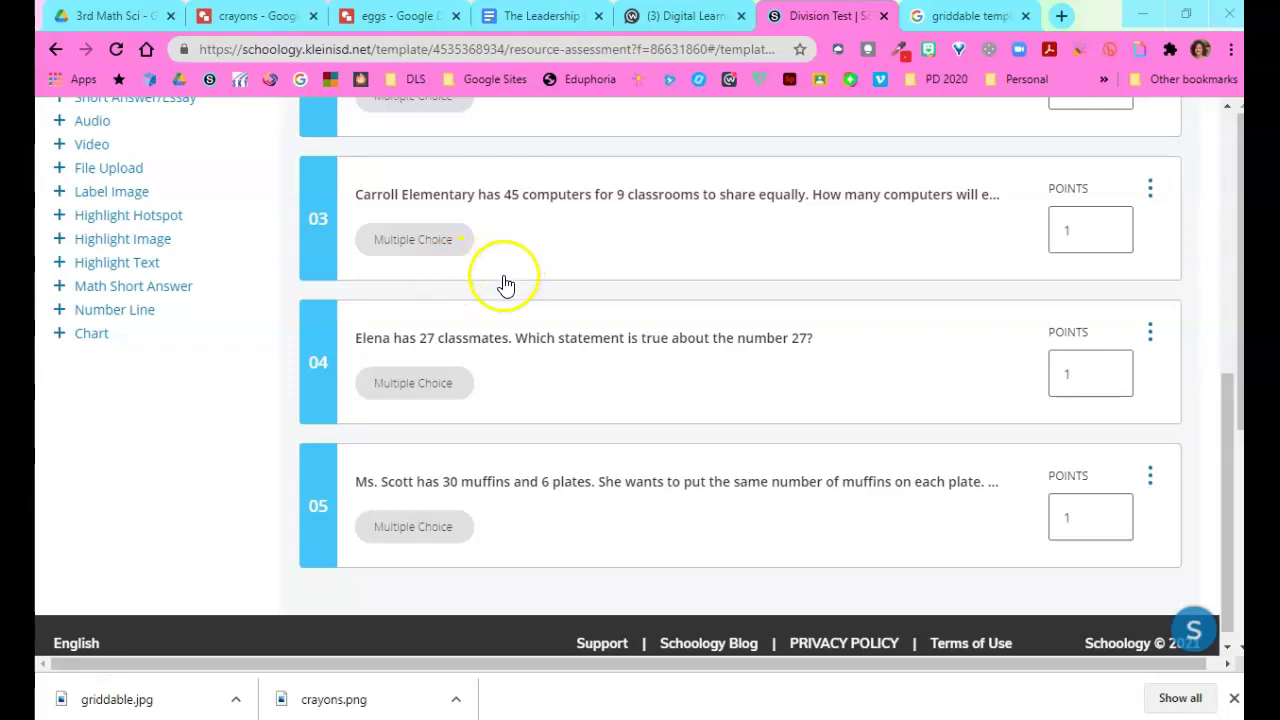
# Add a blank Highlight Image question as question 06 of the Division Test
pyautogui.click(236, 330)
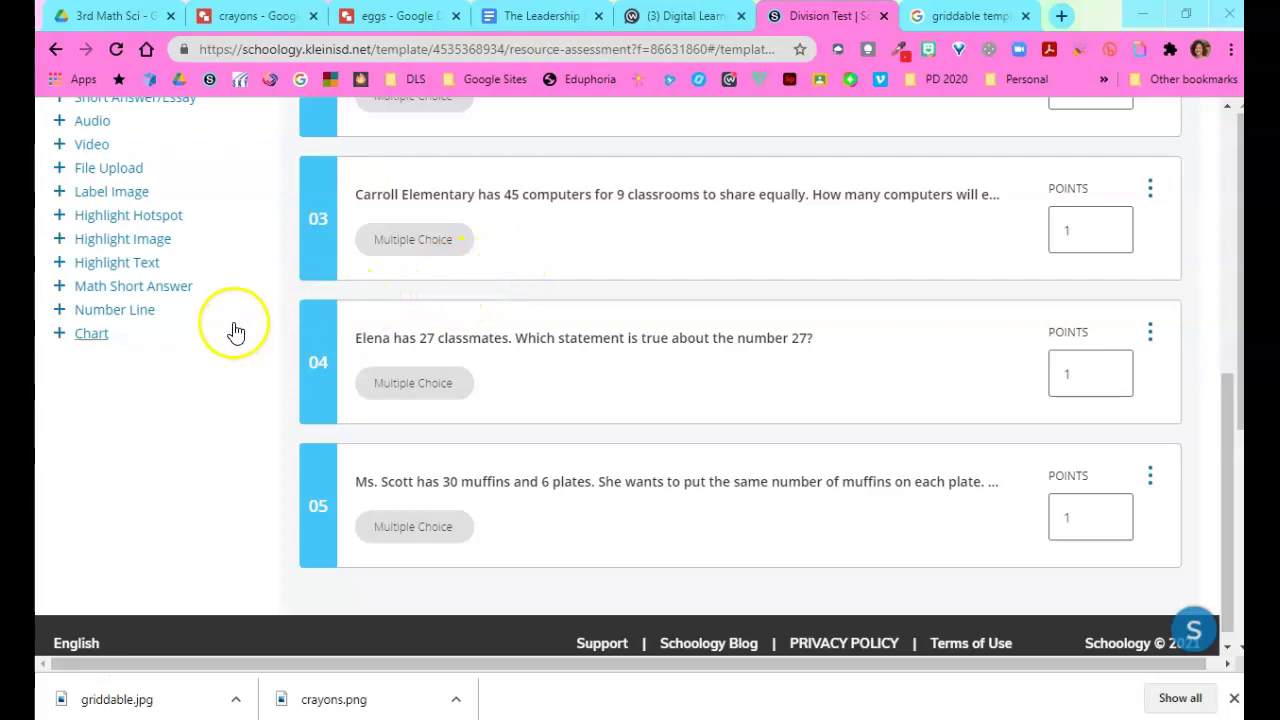
pyautogui.click(110, 250)
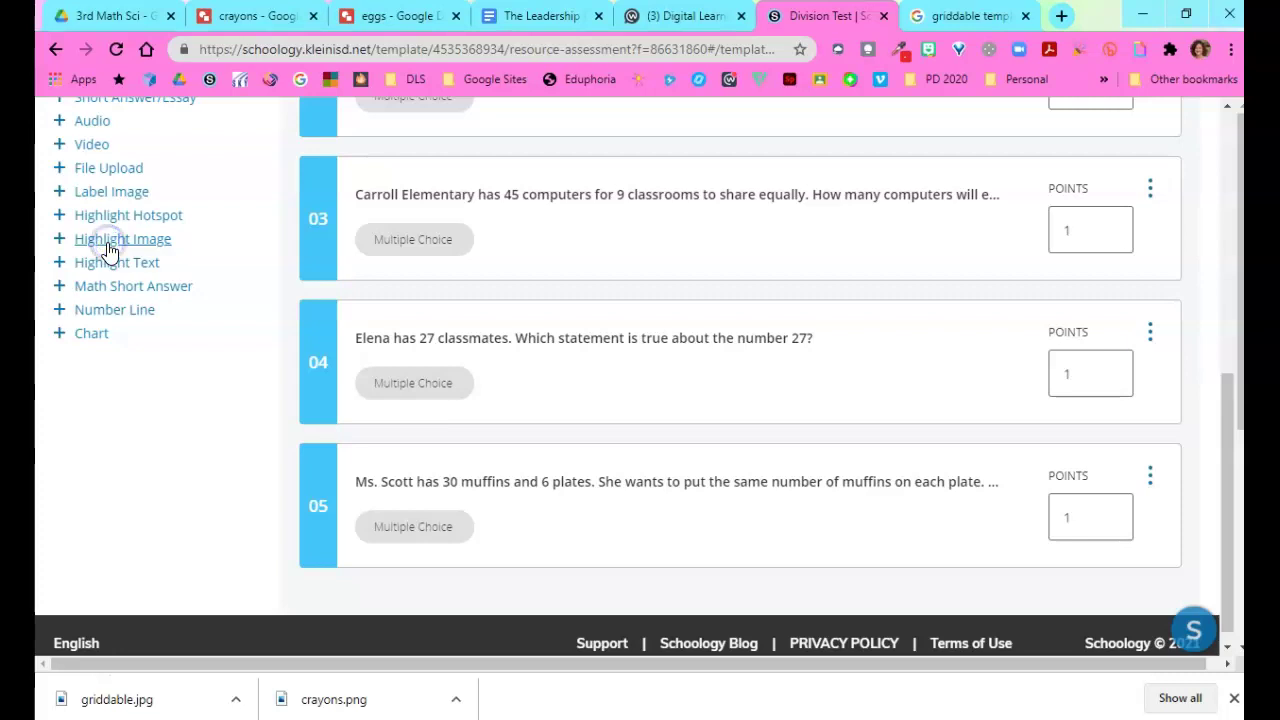
pyautogui.click(110, 250)
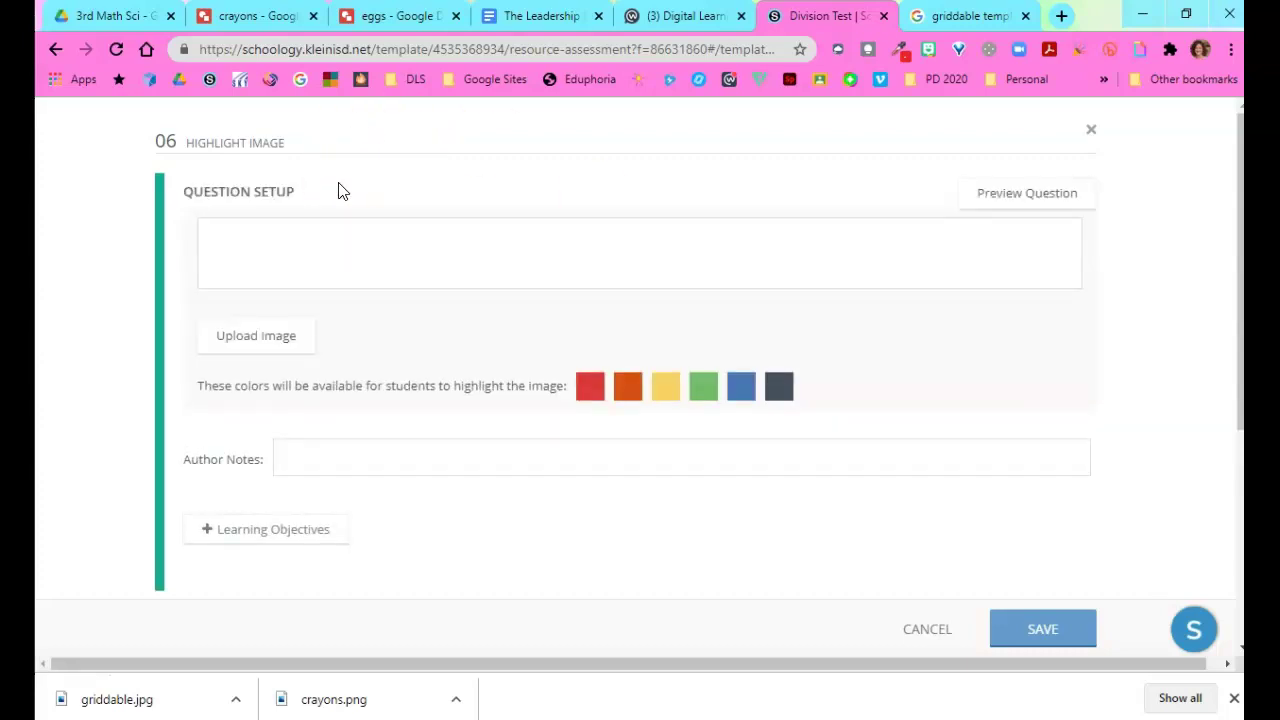
# Enter 'Isaac melts 30 crayons to make candles. He uses 6 crayons to make each candle.' as the setup text
pyautogui.click(400, 258)
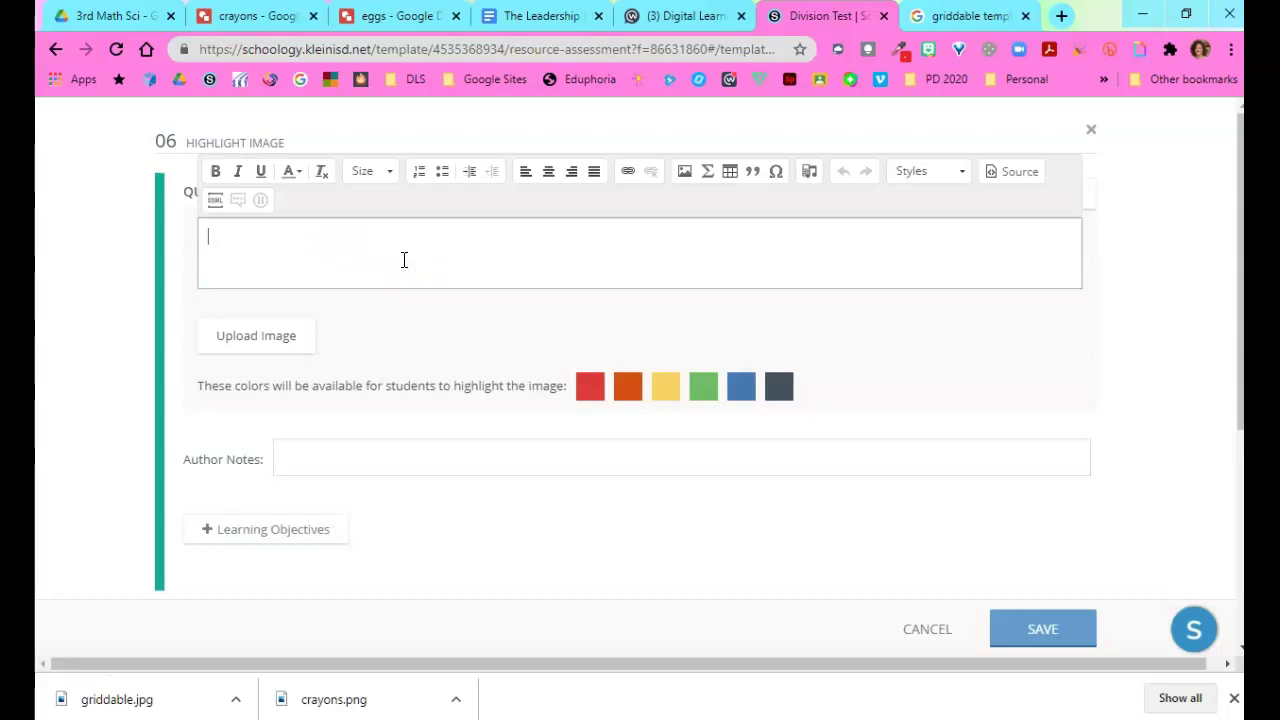
pyautogui.write('Isaac melts 30 c')
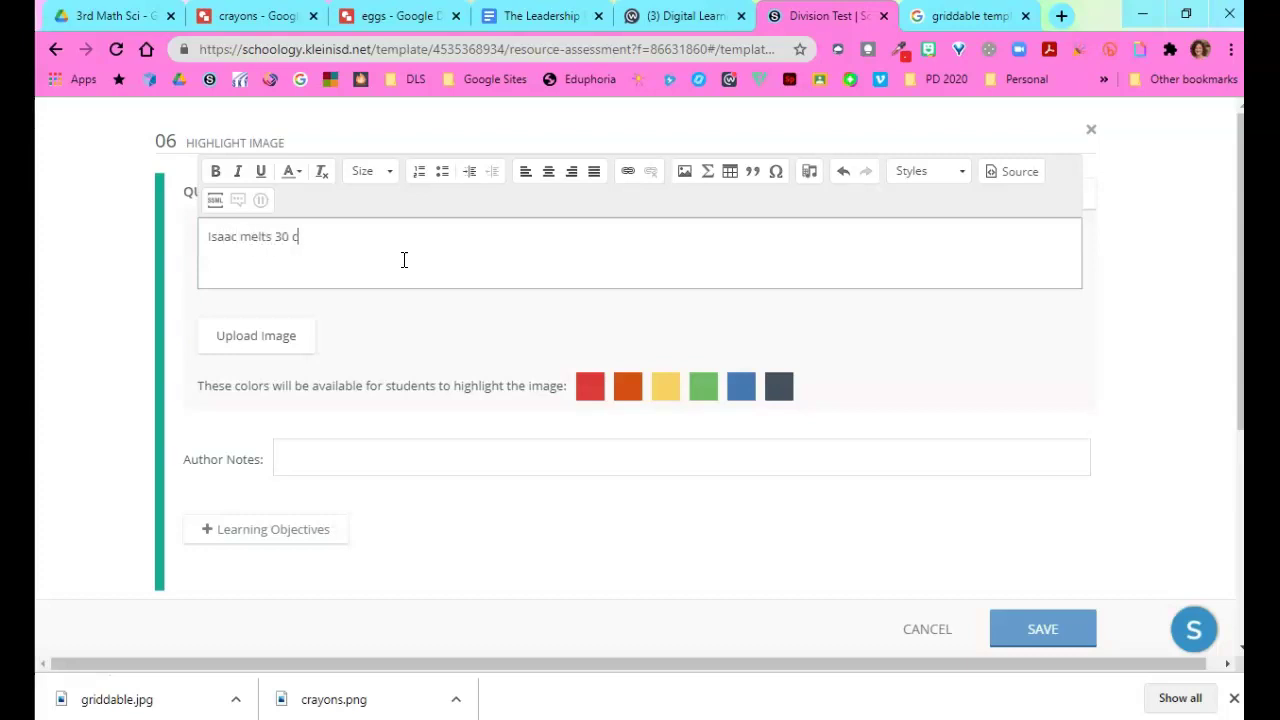
pyautogui.write('rayons to make candles')
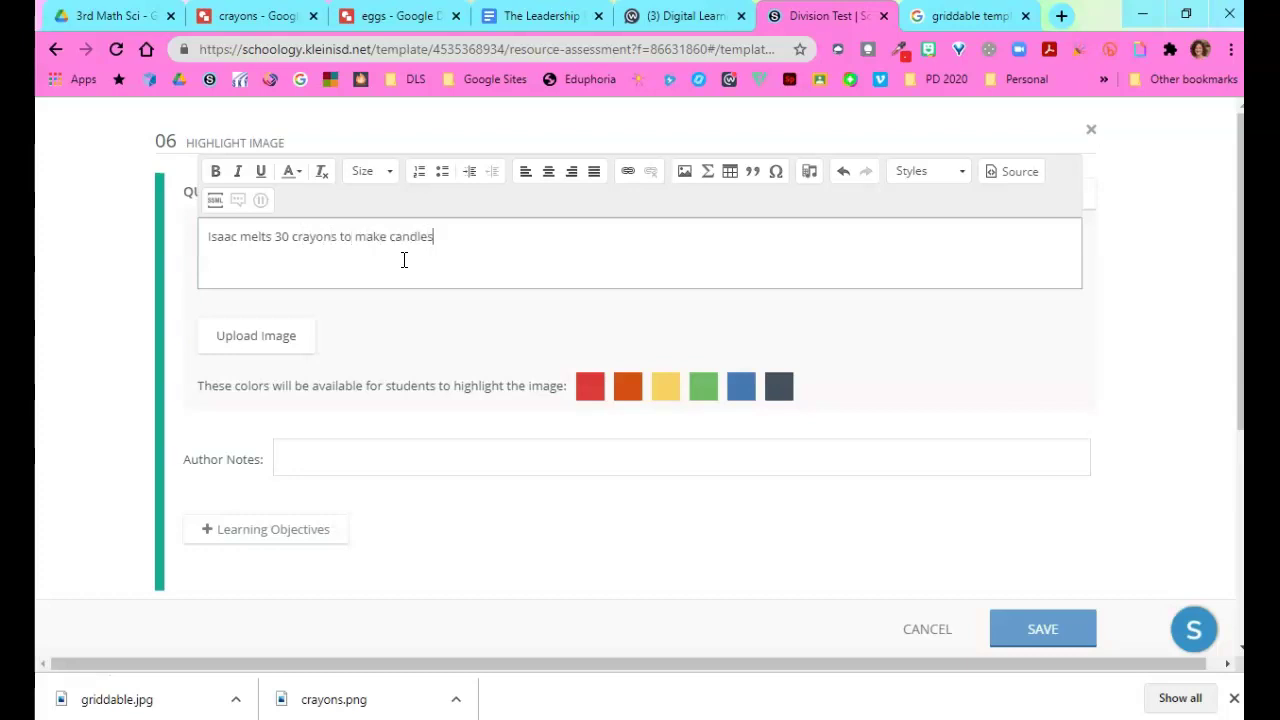
pyautogui.write('. He uses 6 crayons to mak')
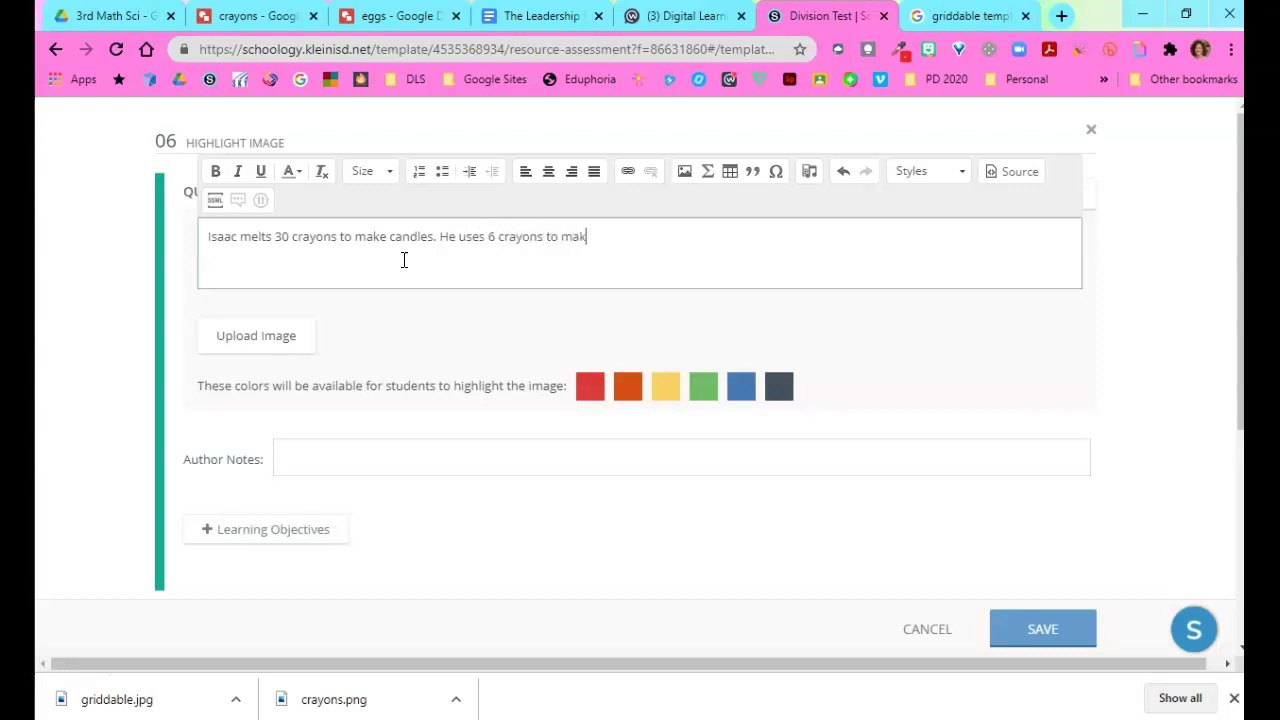
pyautogui.write('e each candle.')
pyautogui.press('Return')
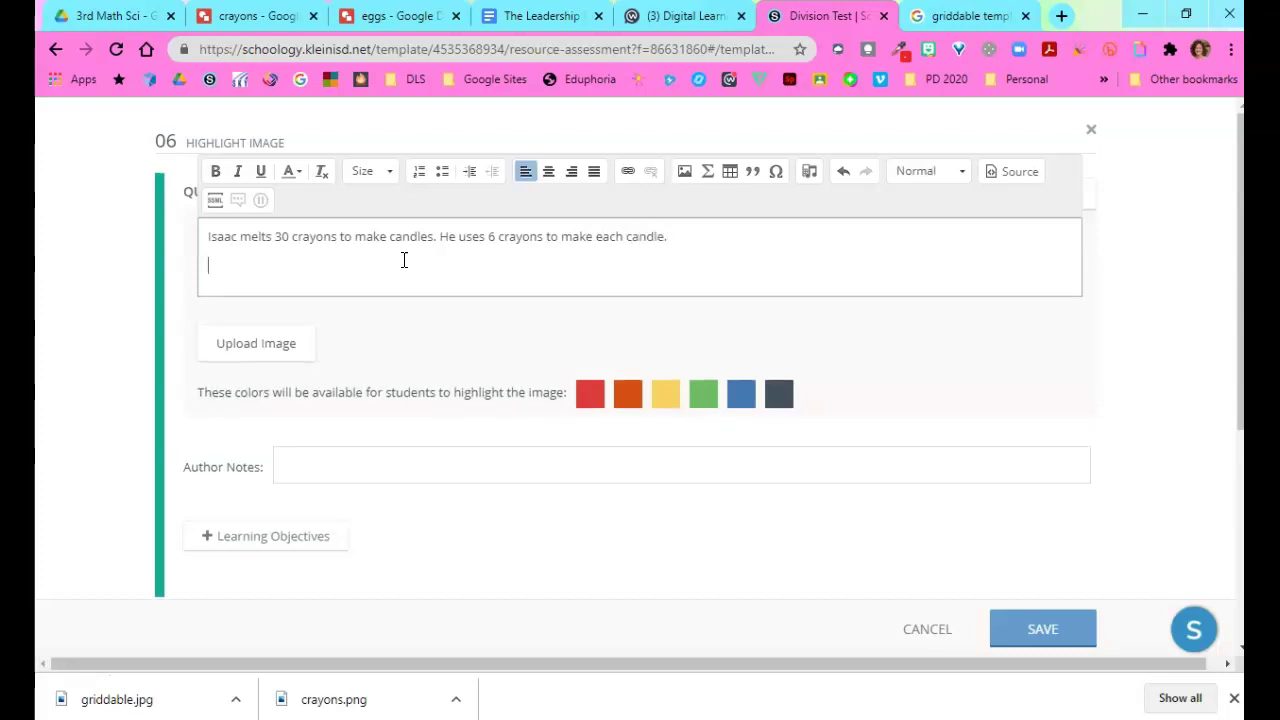
# Insert the crayons.png picture into the question text below the word problem
pyautogui.click(686, 178)
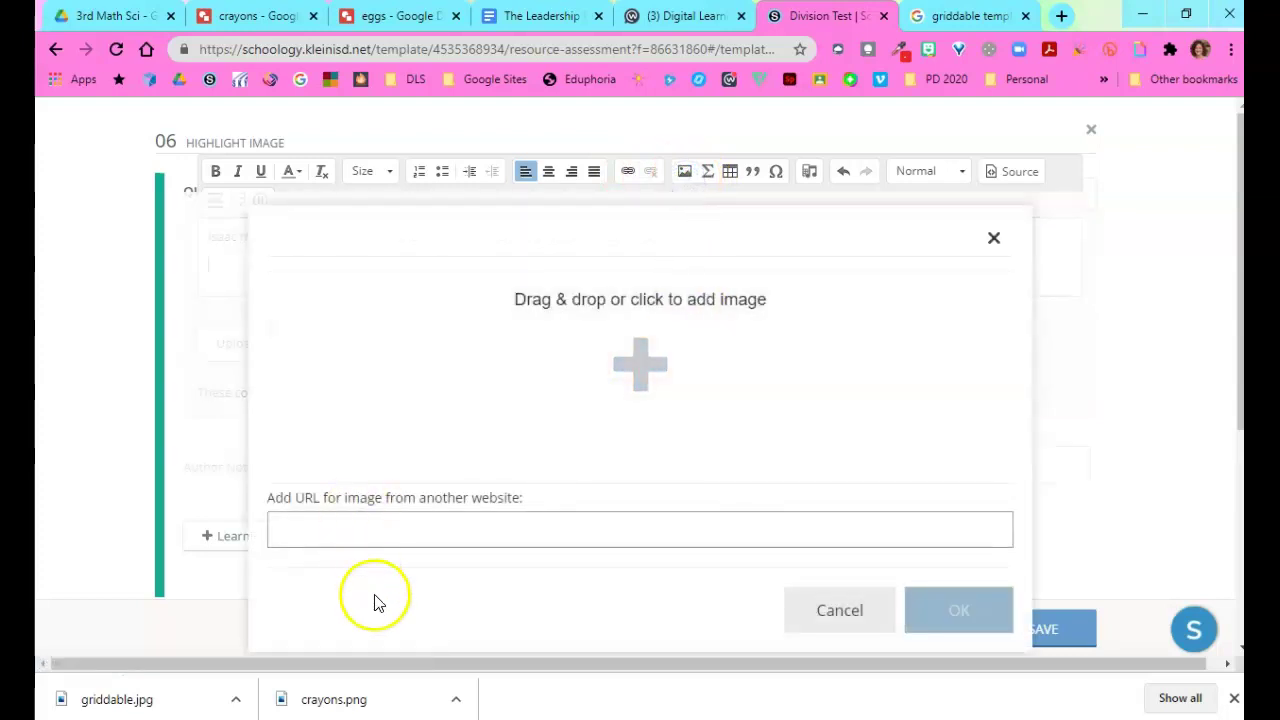
pyautogui.moveTo(337, 700); pyautogui.dragTo(668, 351)
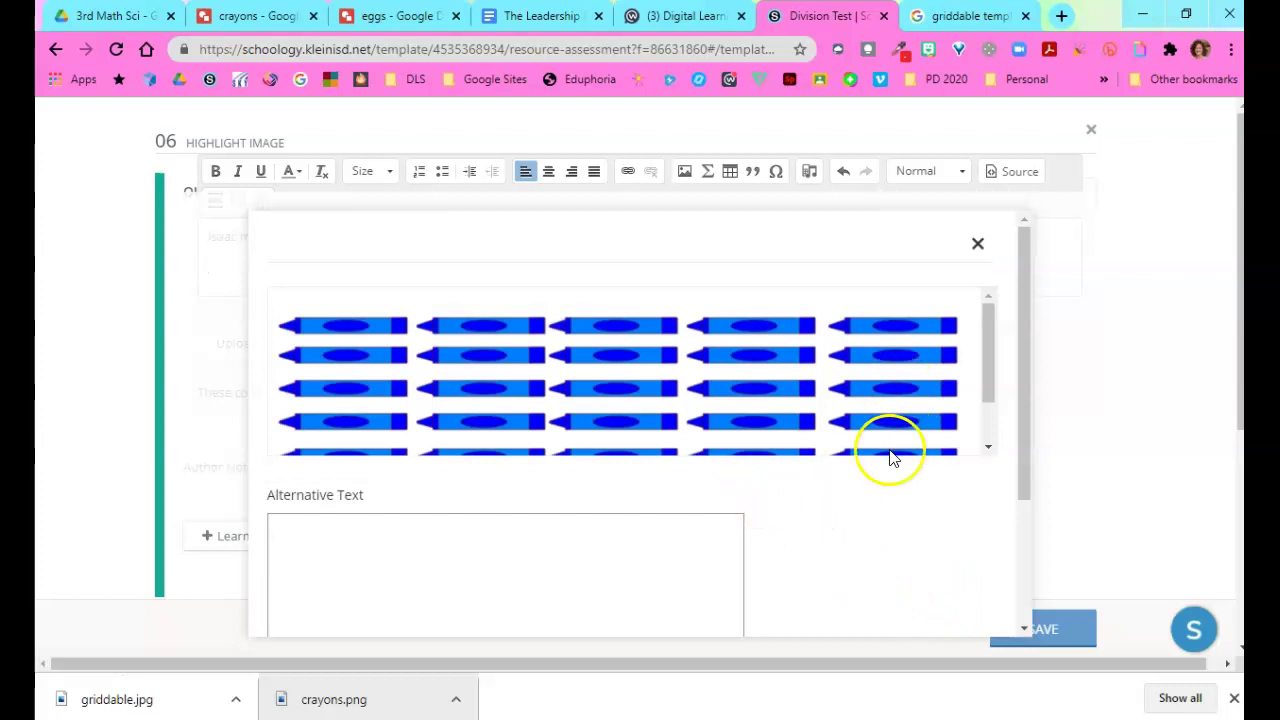
pyautogui.scroll(-5, 895, 470)
pyautogui.click(936, 600)
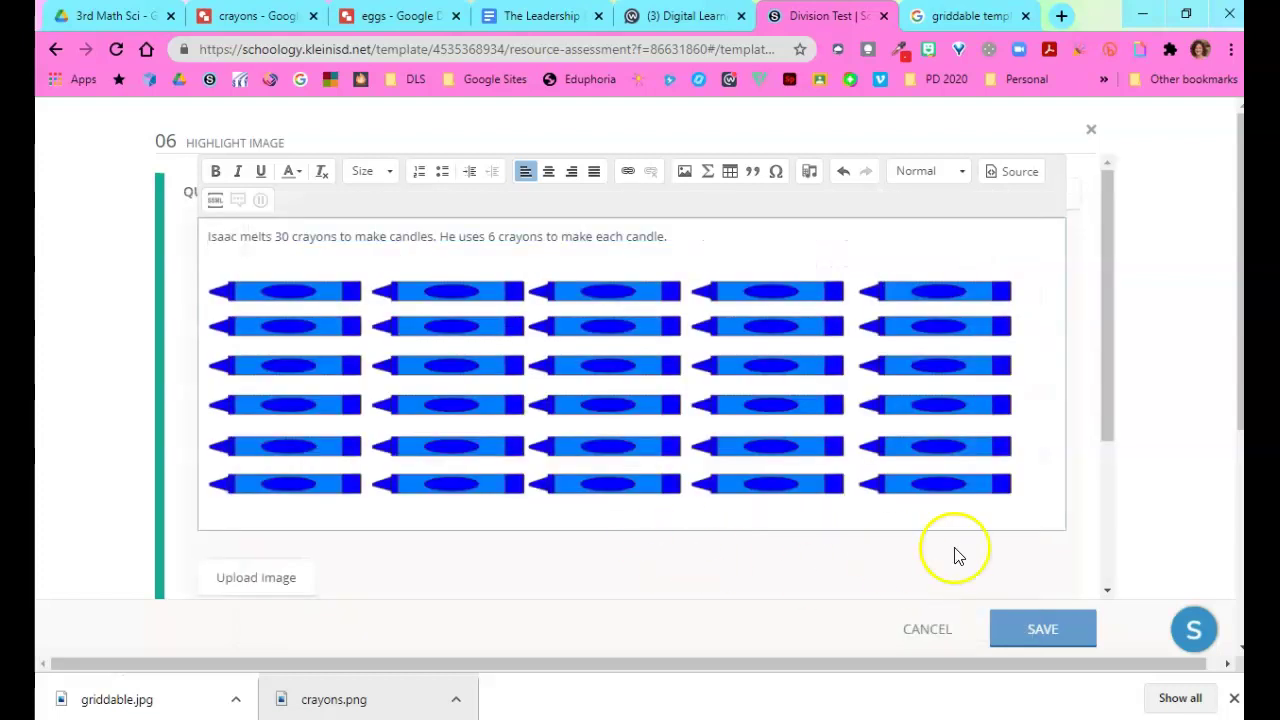
# Add 'How many candles does he make?' below the picture, followed by blank lines
pyautogui.click(1040, 492)
pyautogui.press('Return')
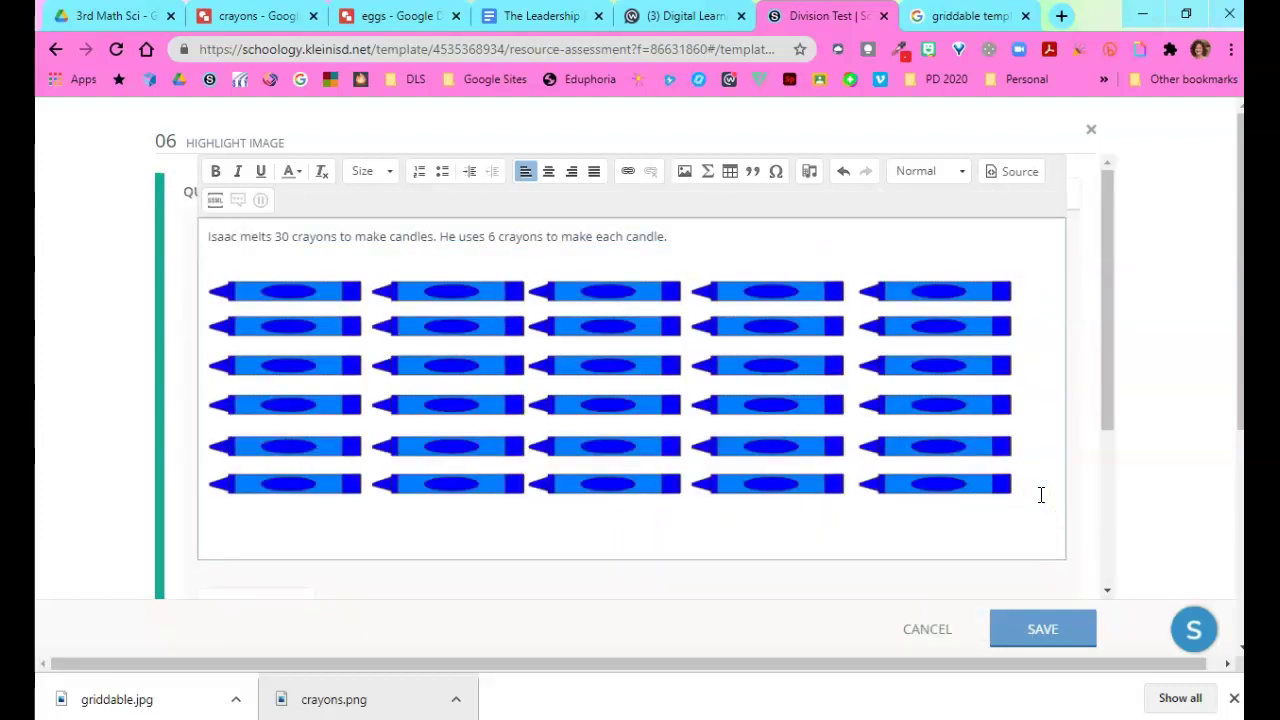
pyautogui.write('How many candles does')
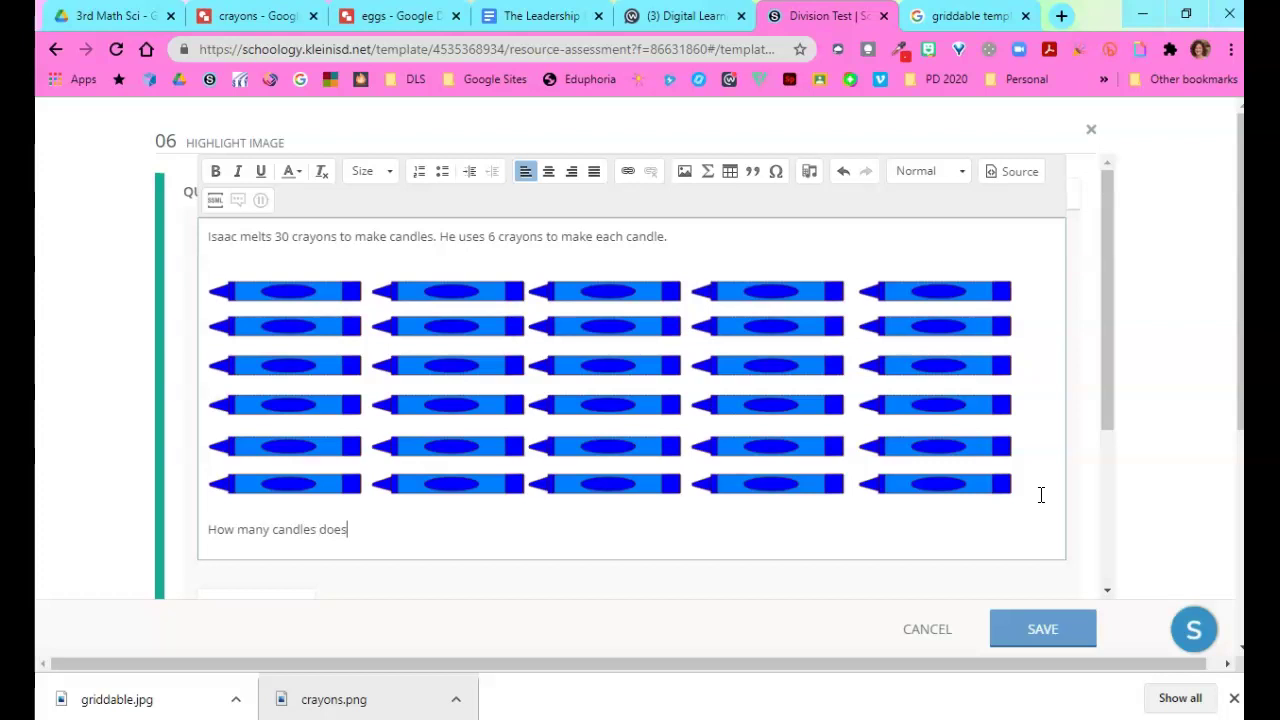
pyautogui.write(' he make?')
pyautogui.press('Return')
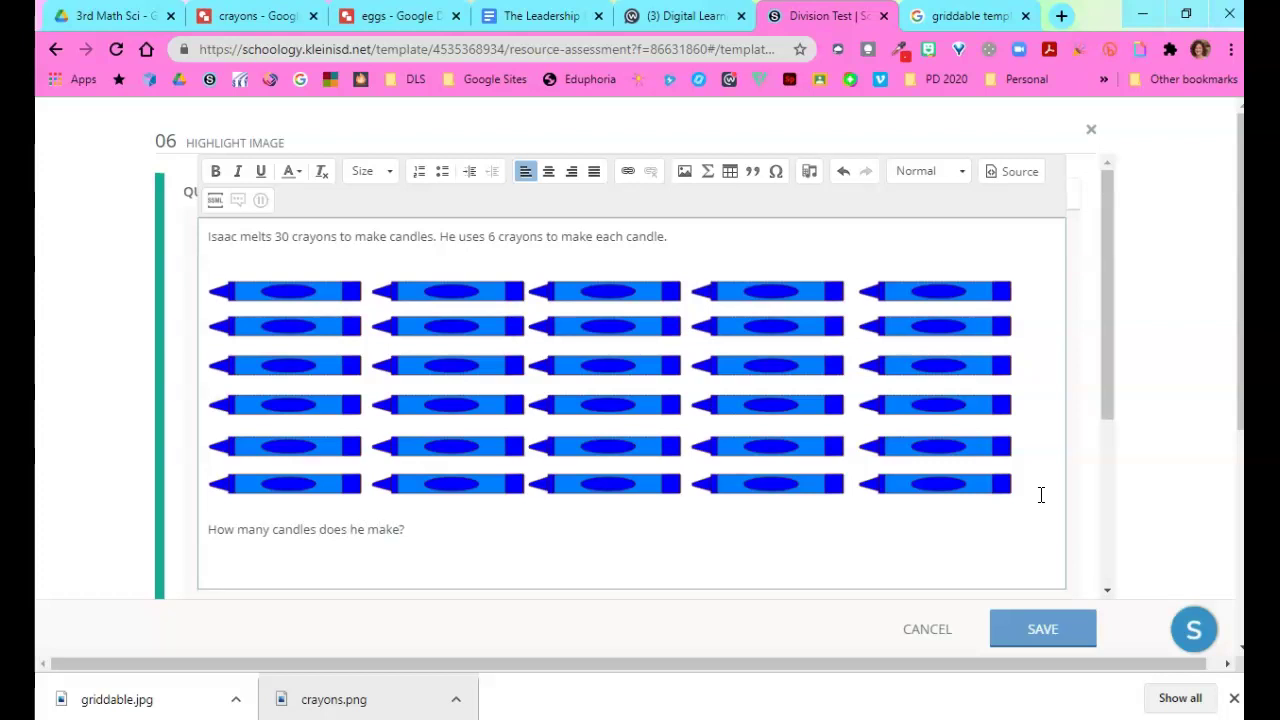
pyautogui.press('Return')
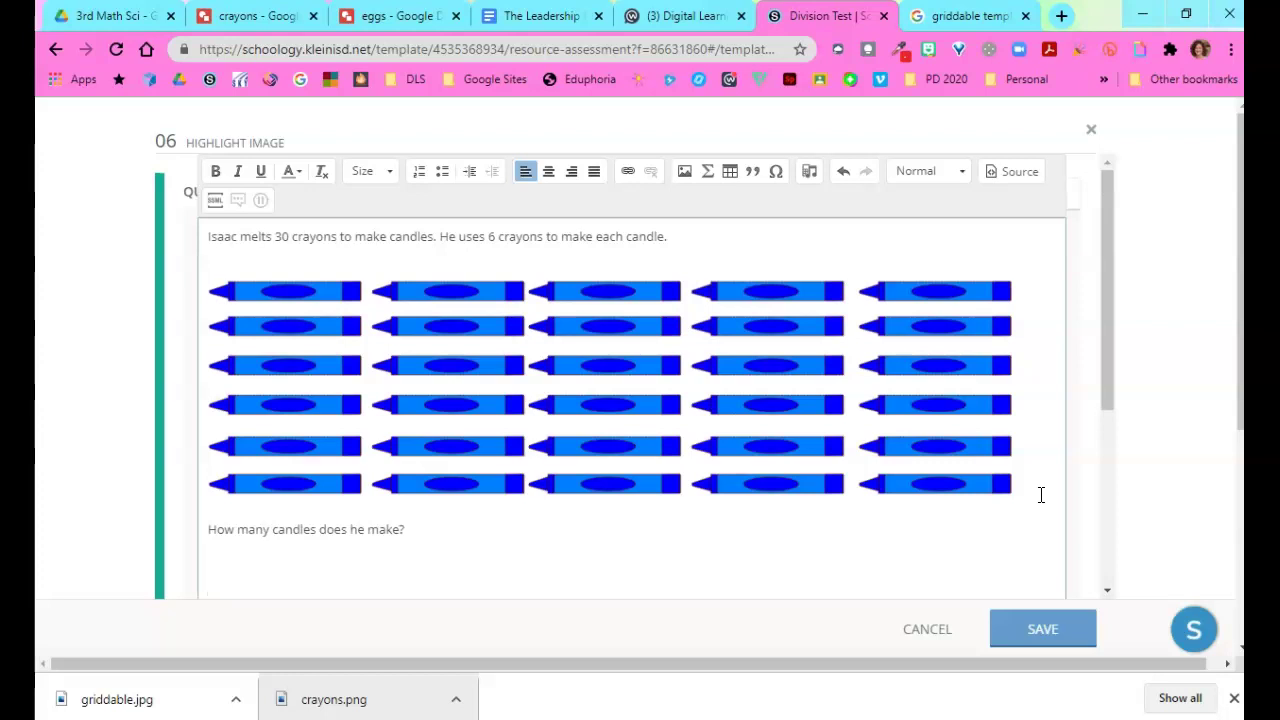
# Add the directions 'Record your answer and fill in the bubbles on the grid. Be sure to use the correct place value'
pyautogui.click(1014, 494)
pyautogui.scroll(-1, 1006, 466)
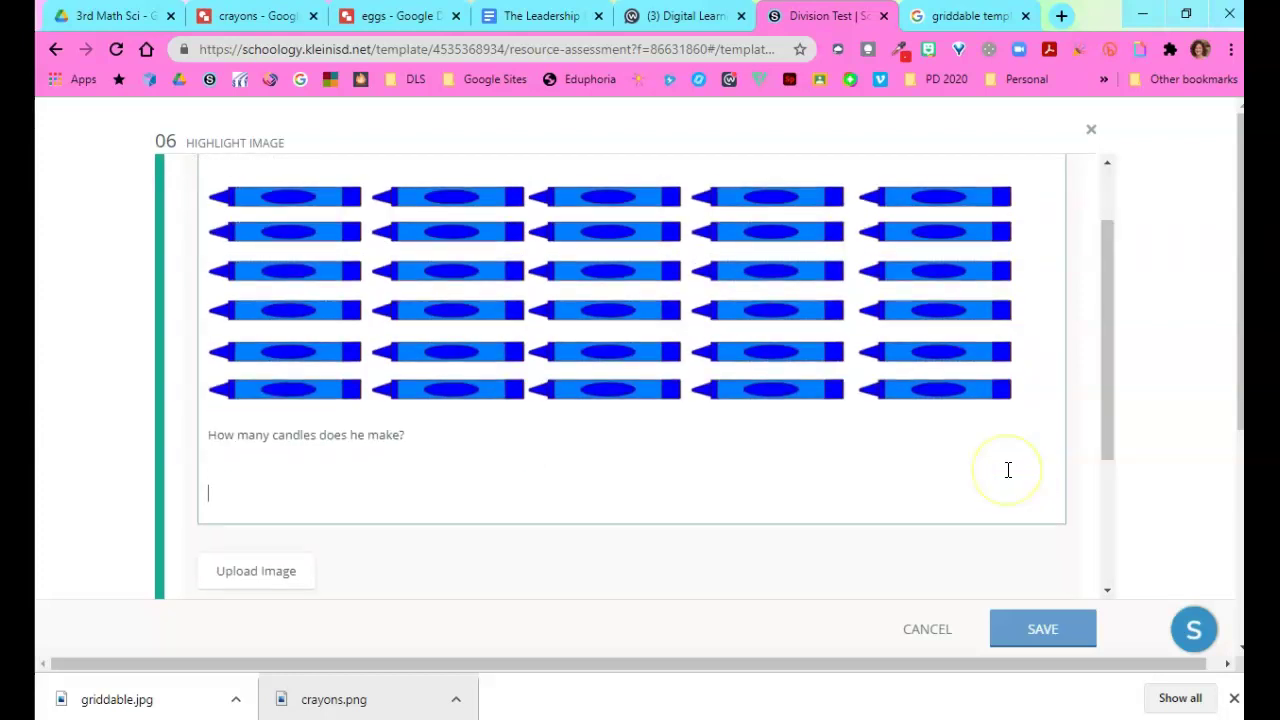
pyautogui.write('Record your answer and ')
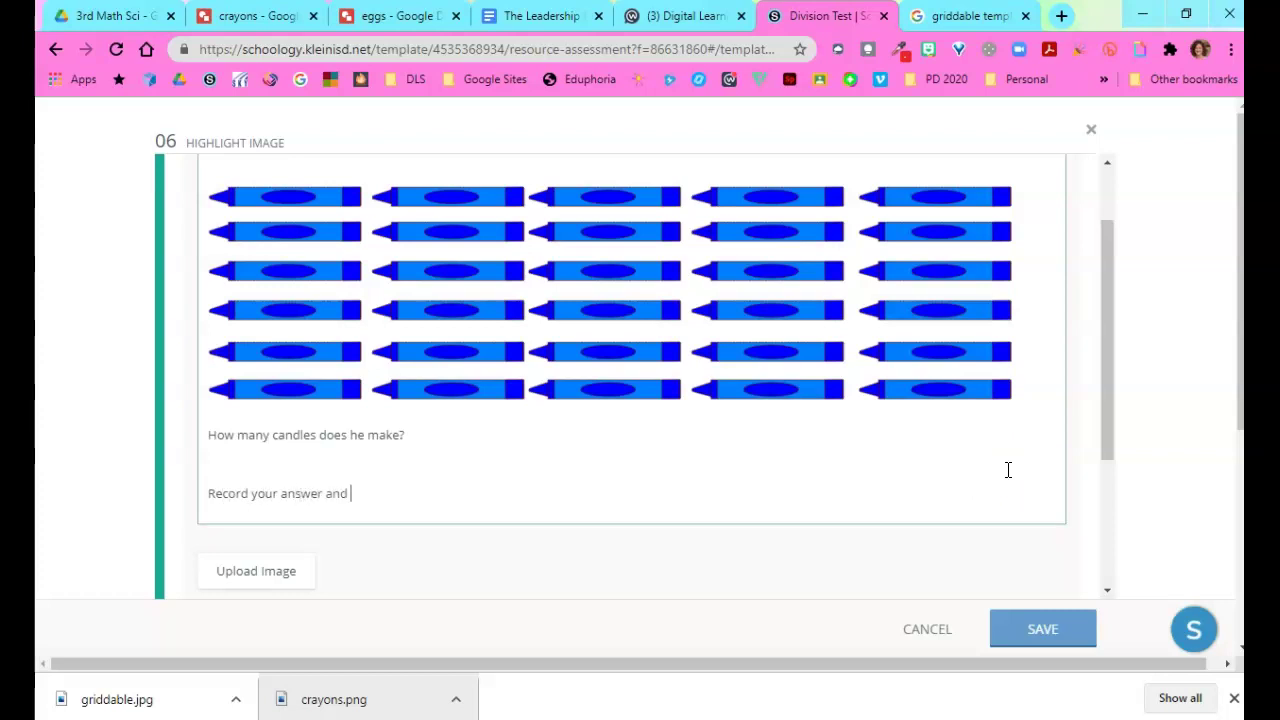
pyautogui.write('fill in th eb')
pyautogui.press('BackSpace')
pyautogui.press('BackSpace')
pyautogui.press('BackSpace')
pyautogui.write('he bubbes on ')
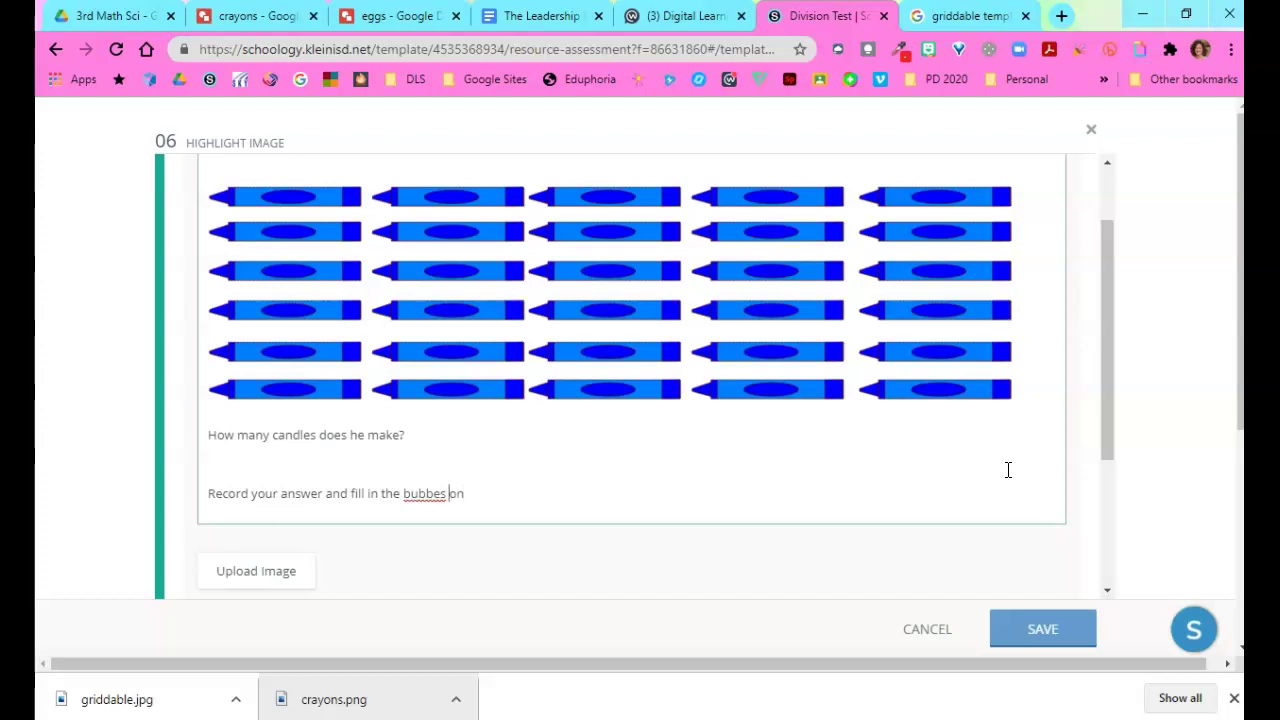
pyautogui.write('l')
pyautogui.click(1031, 489)
pyautogui.write('the ')
pyautogui.write('grid')
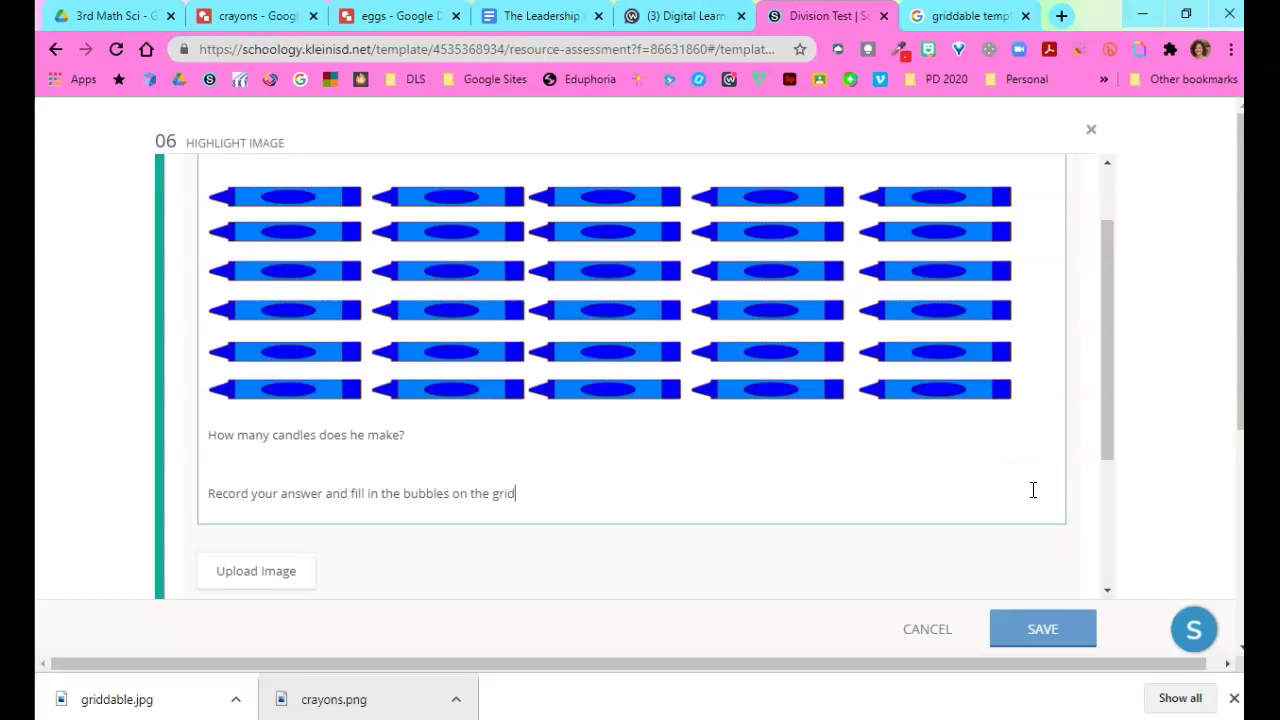
pyautogui.write('. Be sure to use the corr')
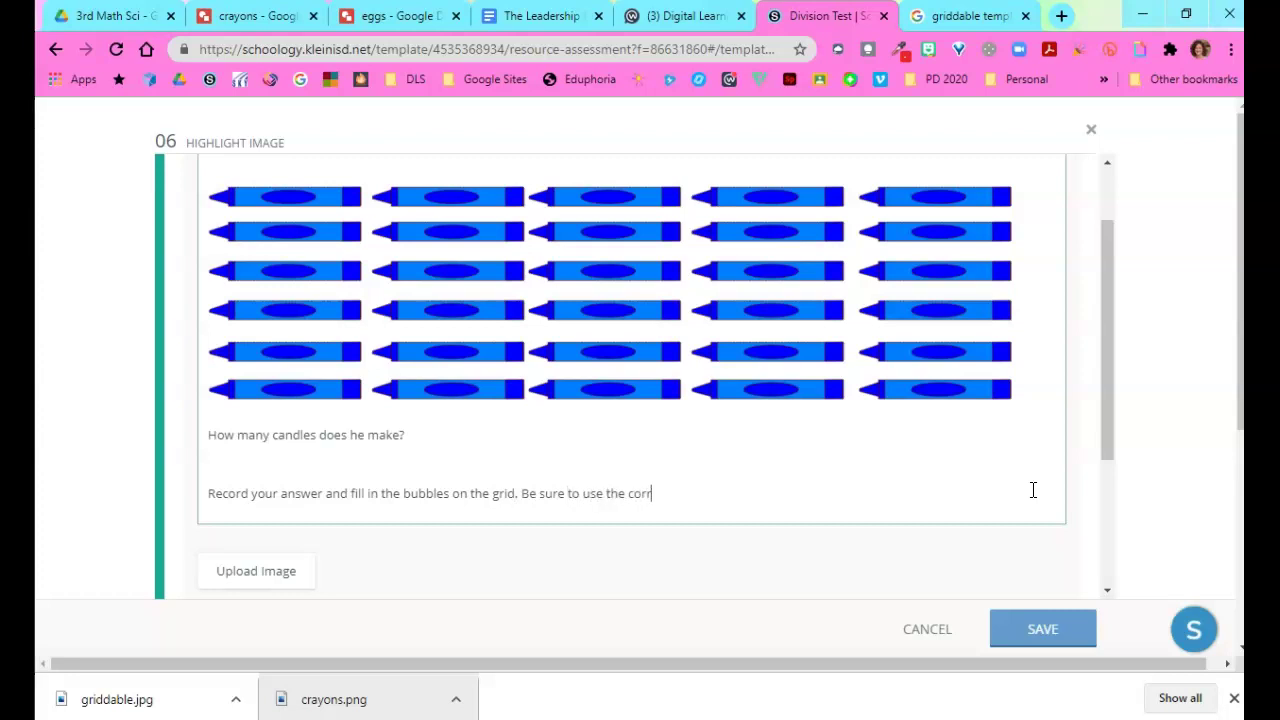
pyautogui.write('ect place value.')
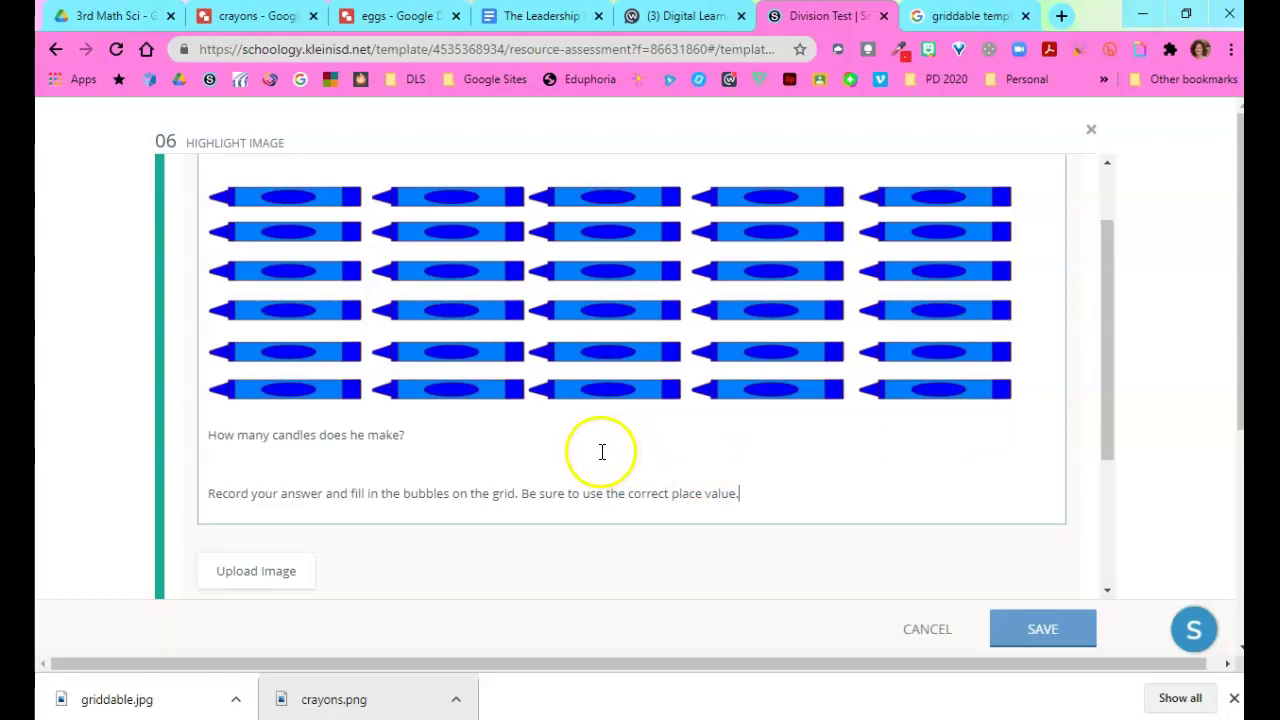
pyautogui.scroll(-1, 608, 455)
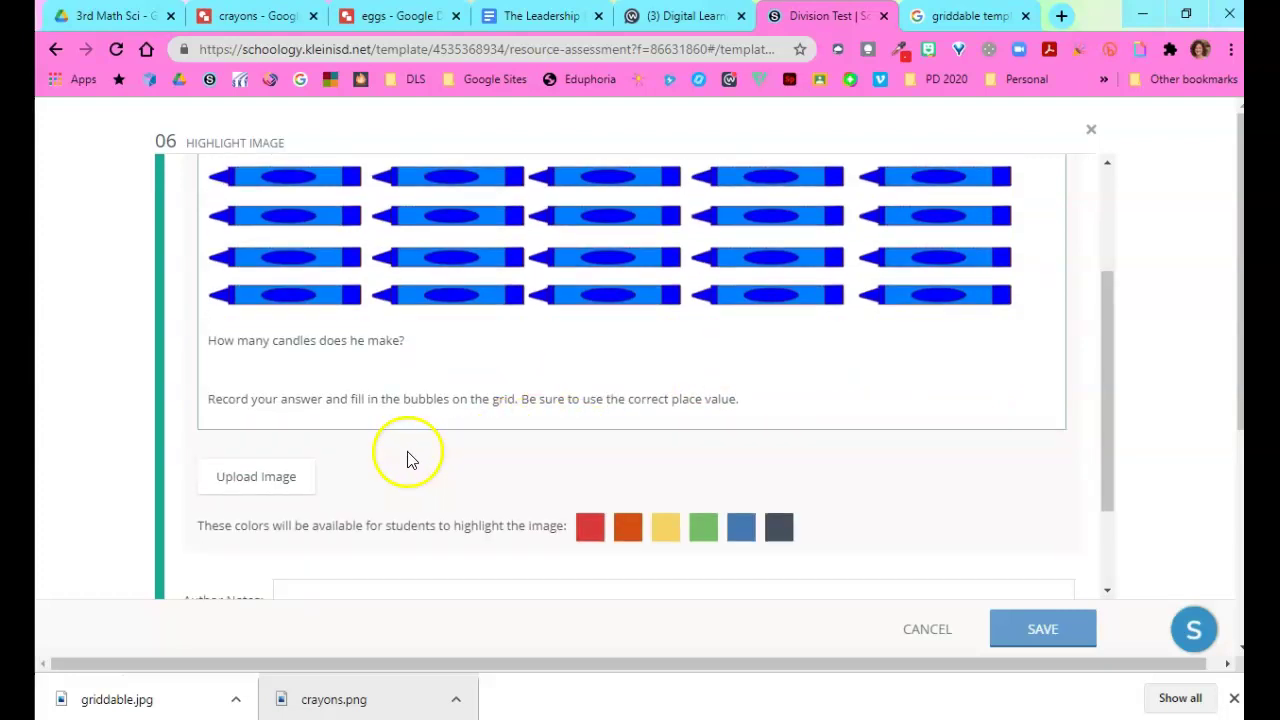
# Upload griddable.jpg as the highlight image for question 06
pyautogui.click(264, 482)
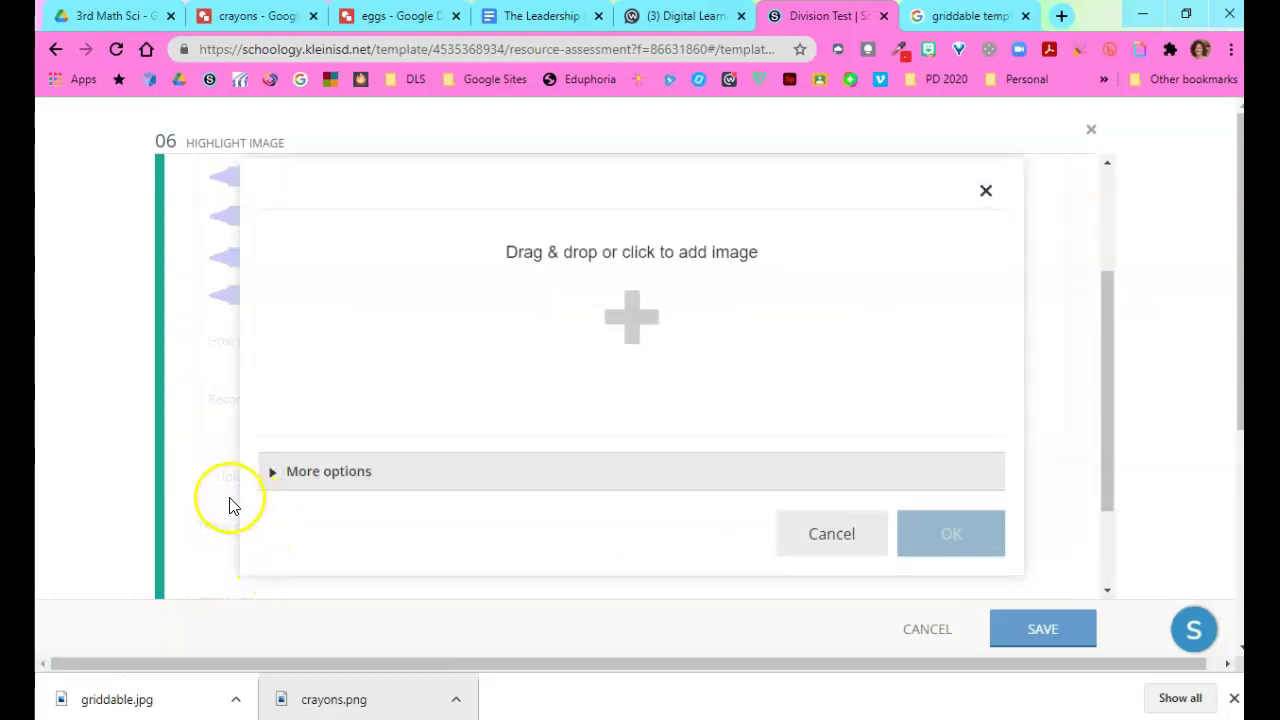
pyautogui.moveTo(100, 699); pyautogui.dragTo(664, 363)
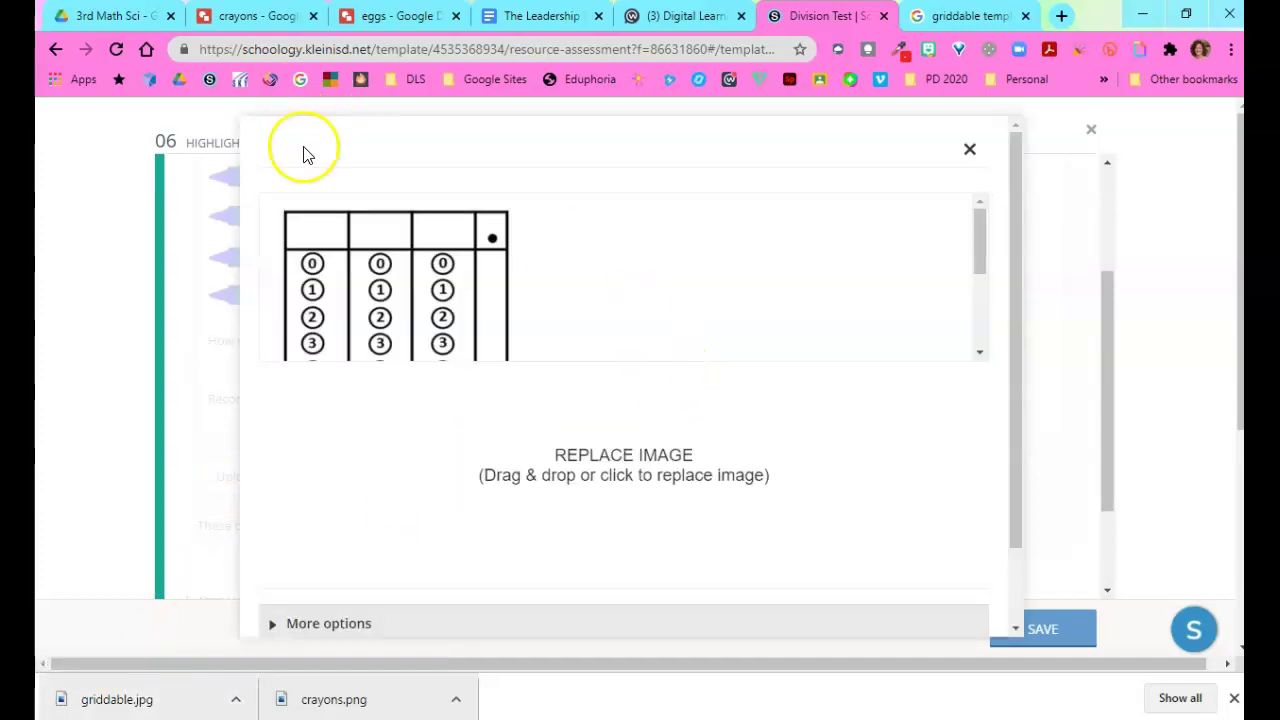
pyautogui.scroll(-2, 690, 320)
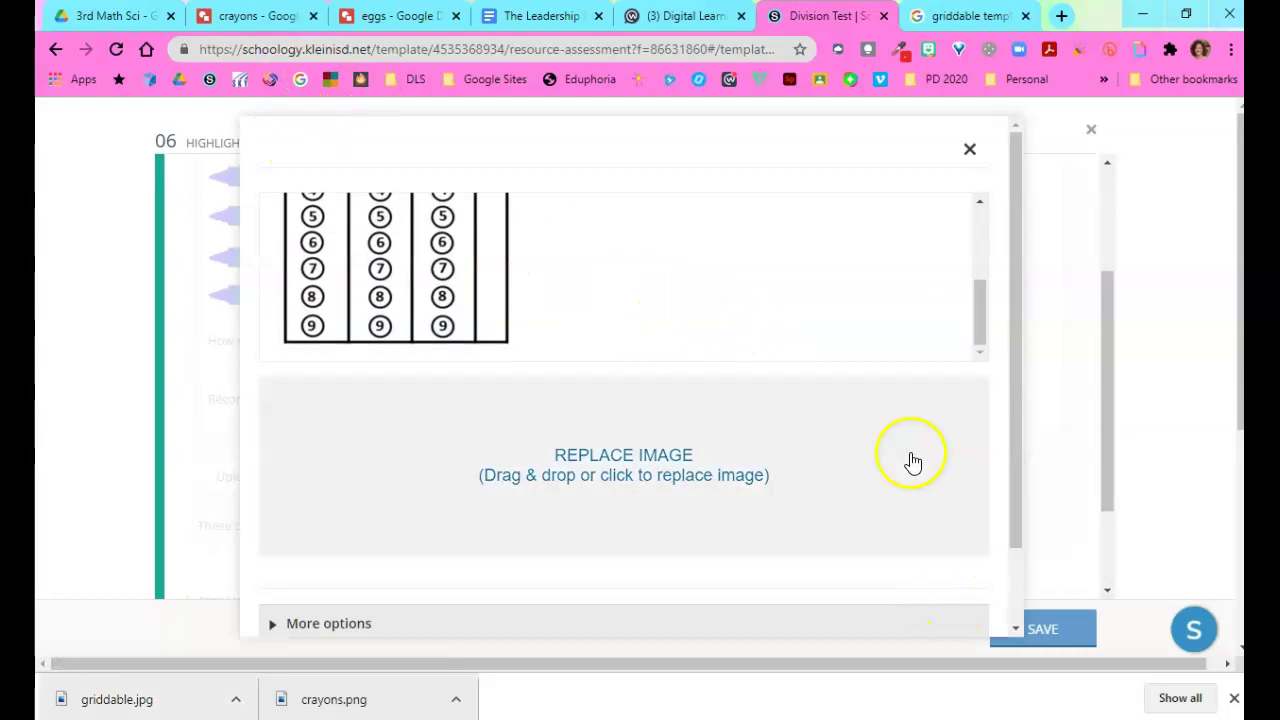
pyautogui.scroll(-2, 913, 461)
pyautogui.click(940, 594)
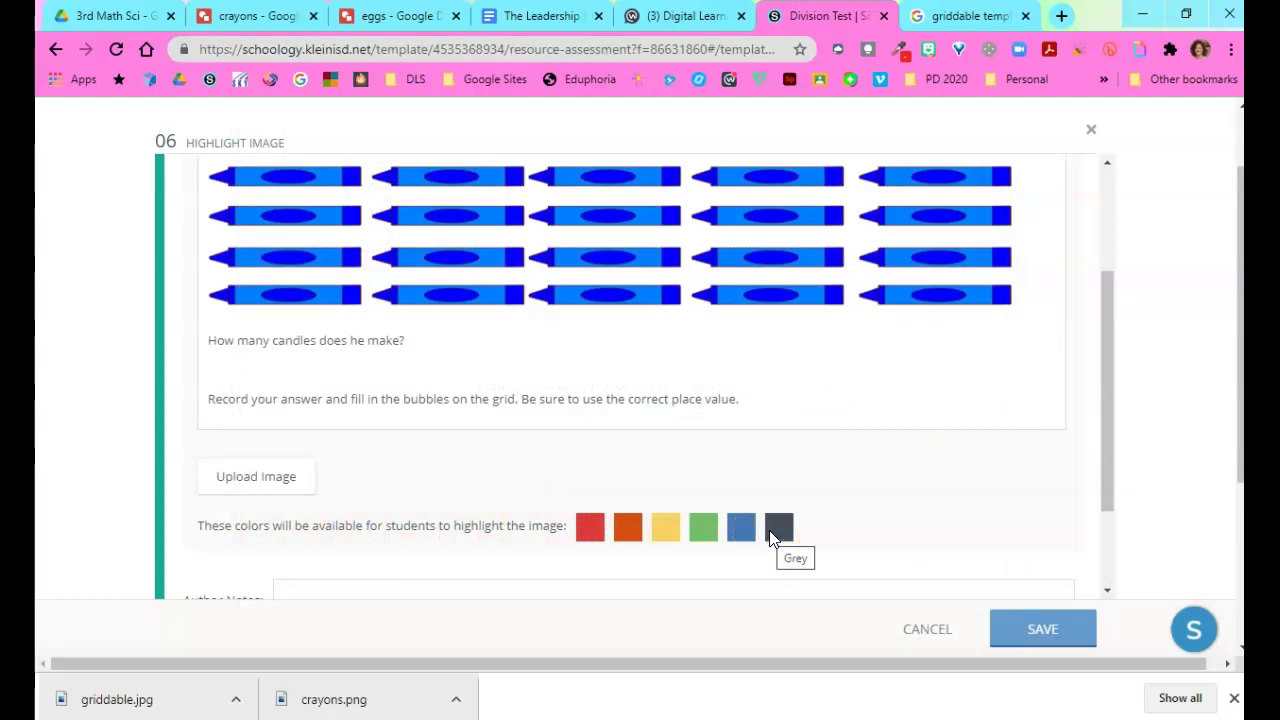
pyautogui.scroll(-2, 769, 534)
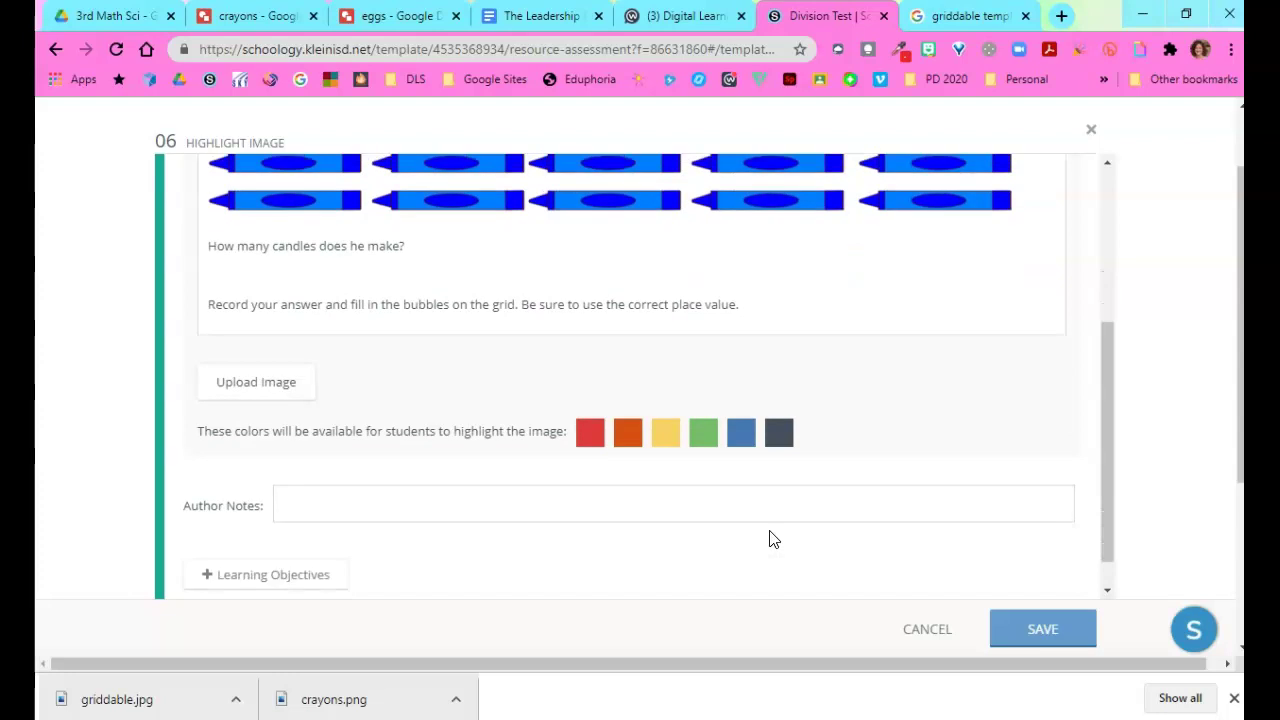
pyautogui.click(779, 538)
pyautogui.scroll(5, 778, 535)
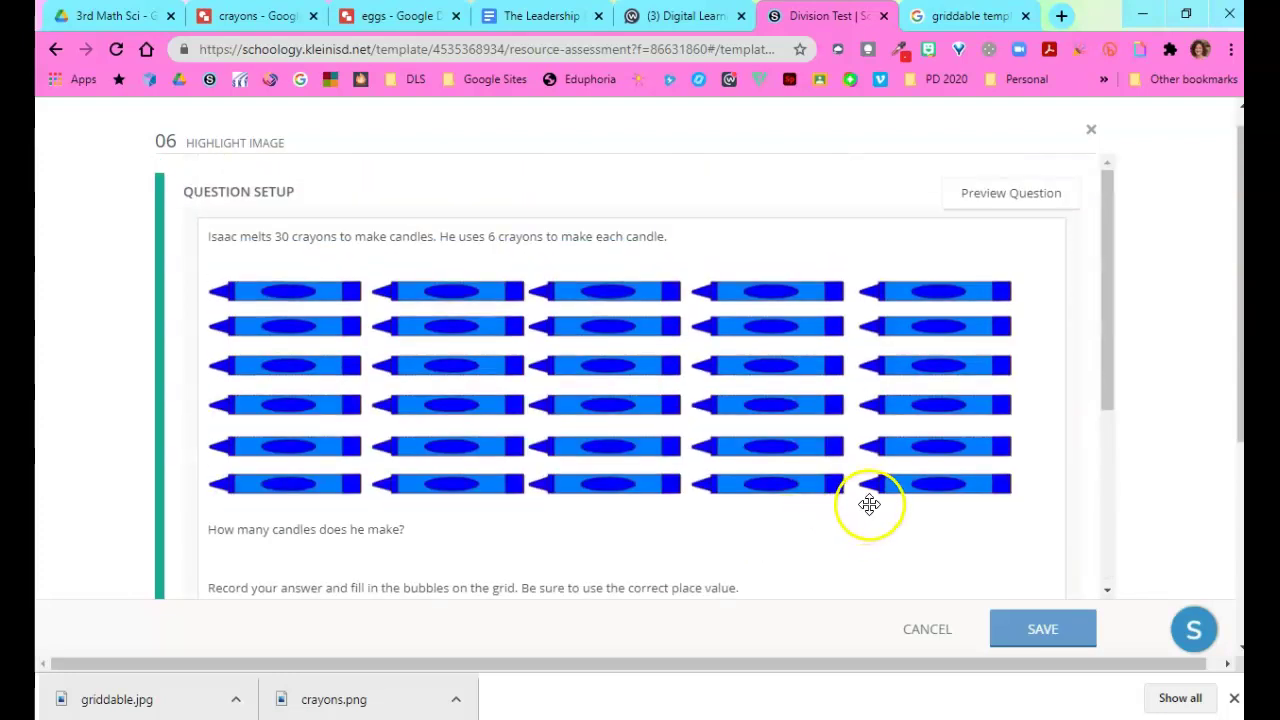
# Preview question 06 and scroll down to the bubble grid with its digit and decimal columns
pyautogui.click(1001, 200)
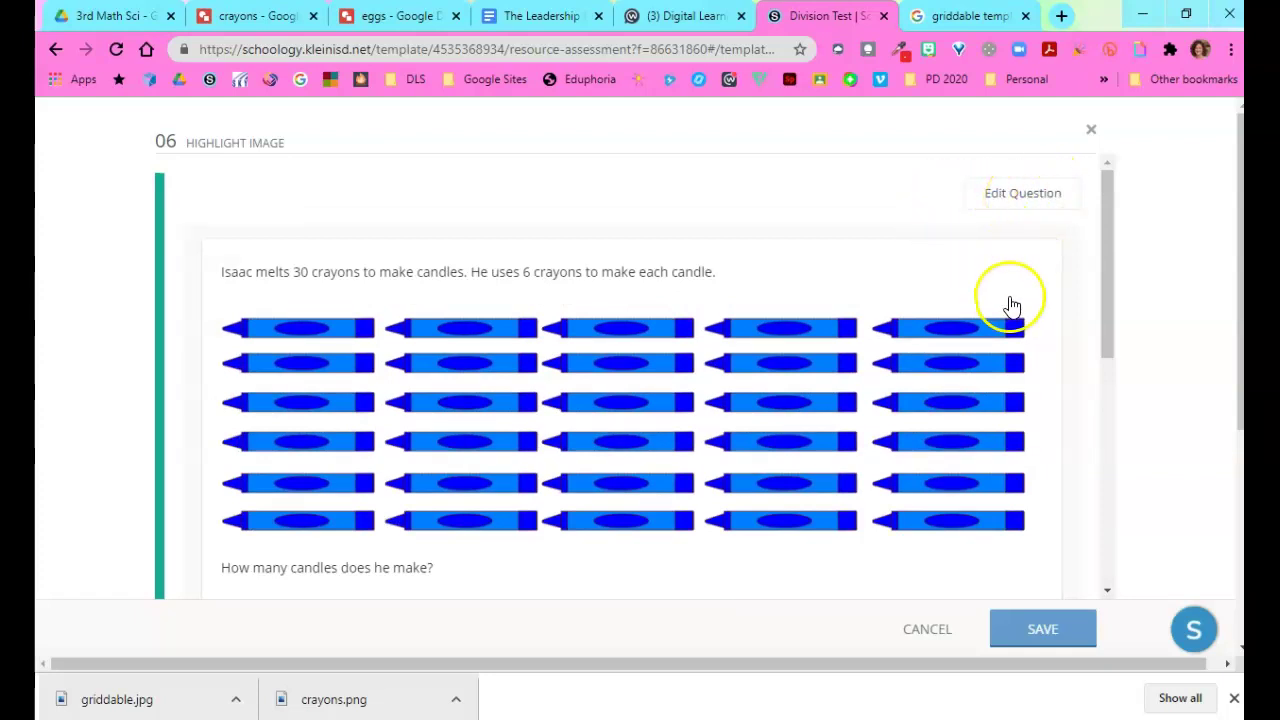
pyautogui.scroll(-2, 1015, 305)
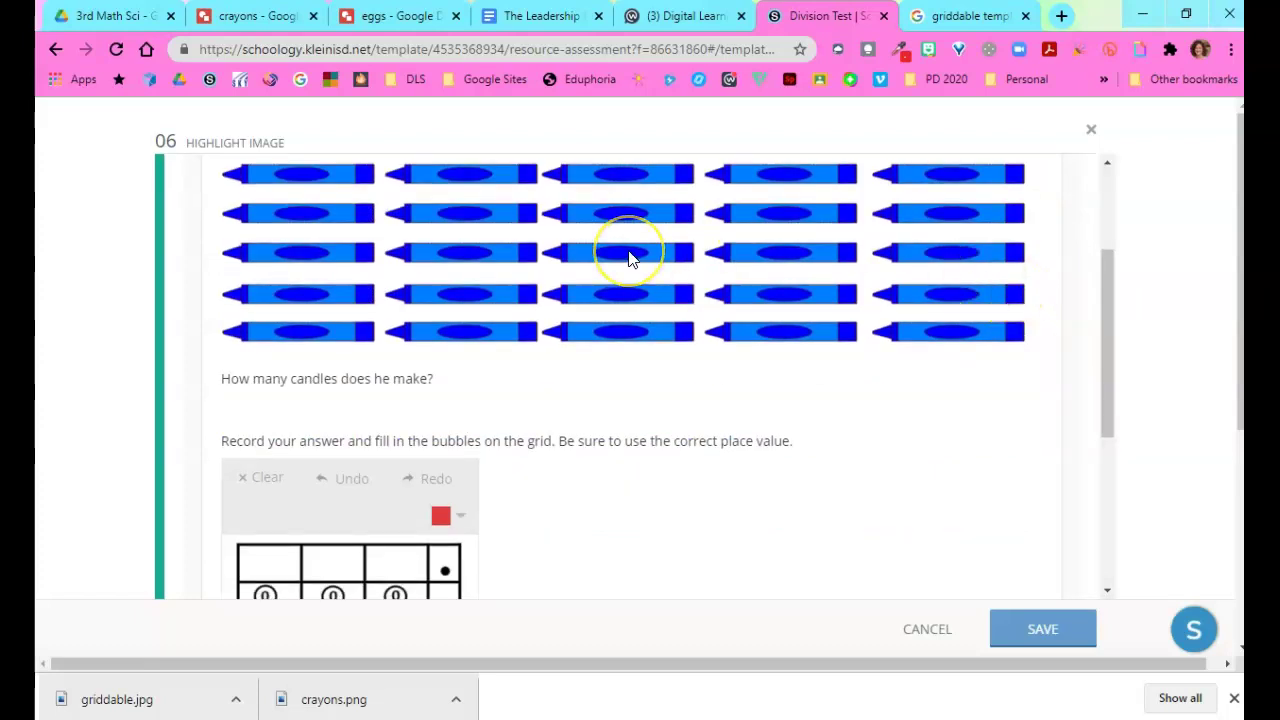
pyautogui.scroll(-3, 628, 259)
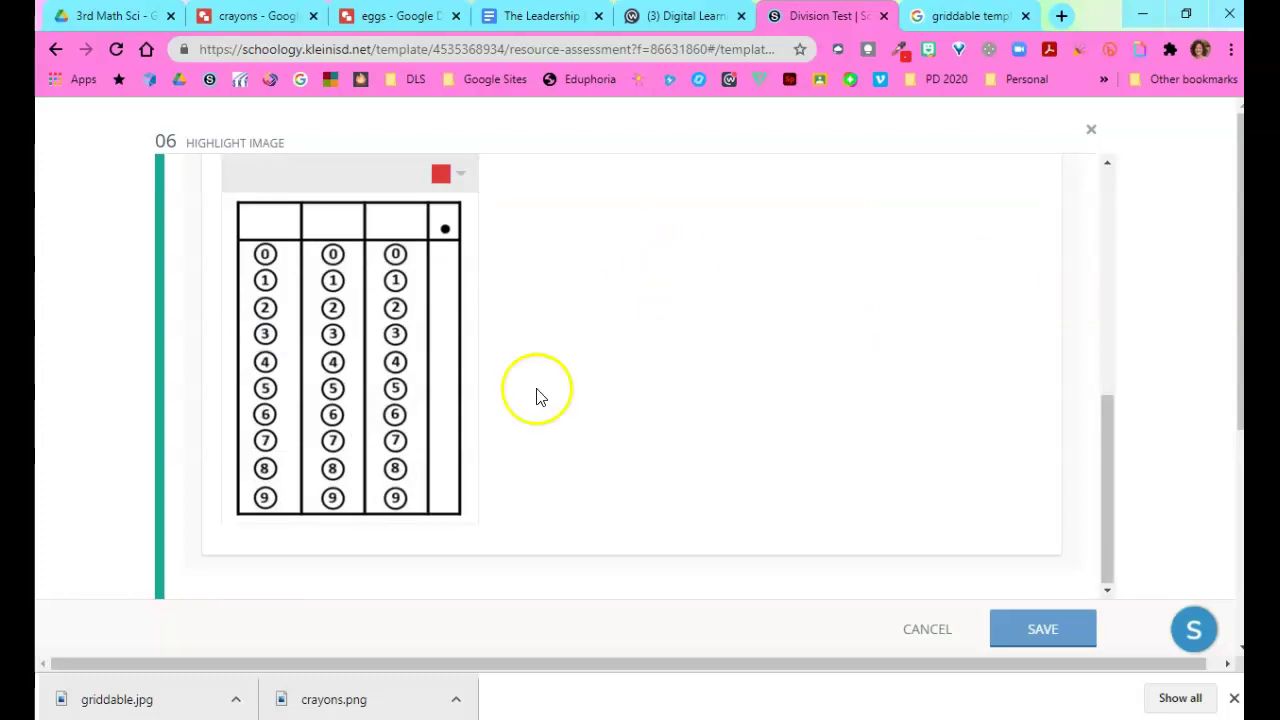
pyautogui.moveTo(1106, 477); pyautogui.dragTo(1126, 272)
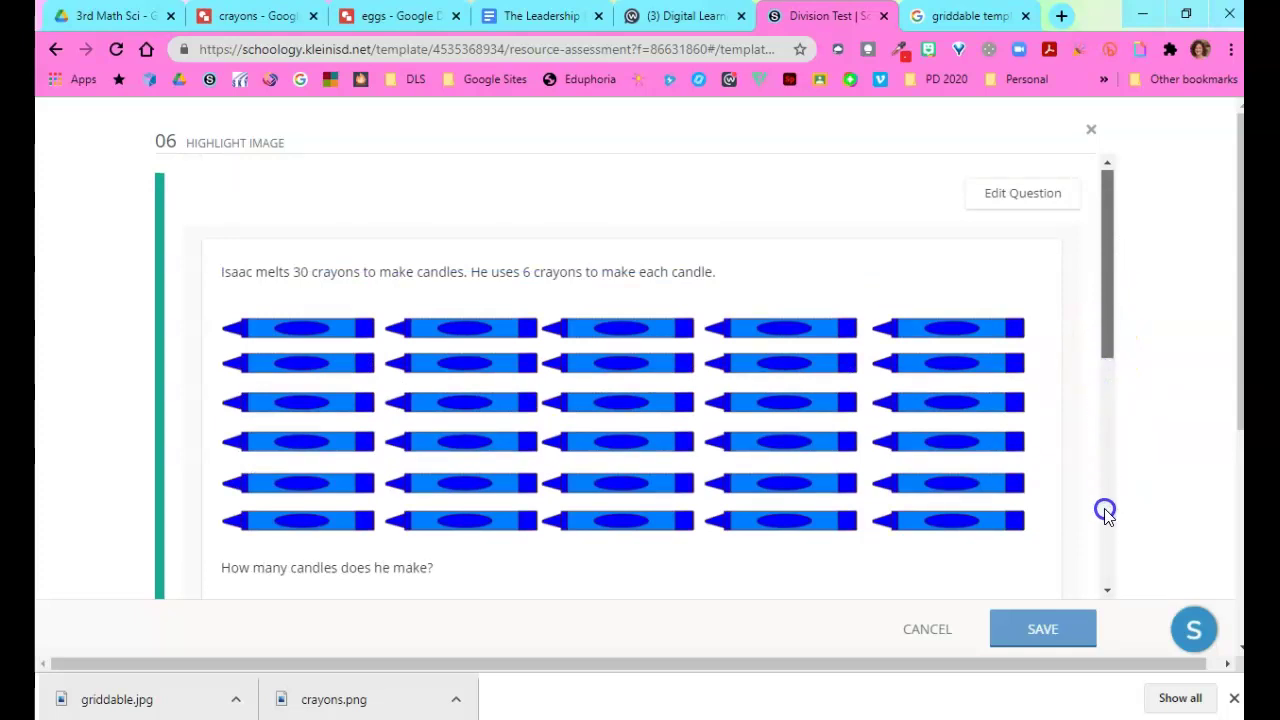
pyautogui.scroll(-3, 893, 462)
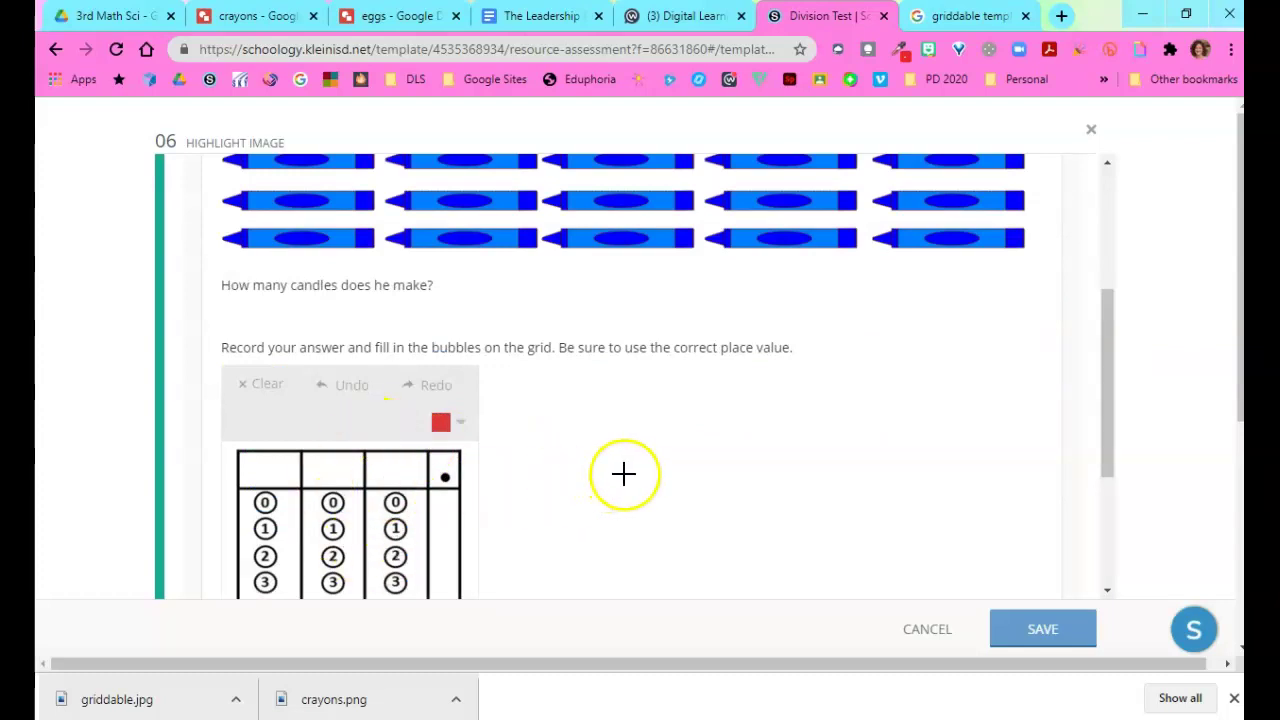
pyautogui.scroll(-3, 630, 472)
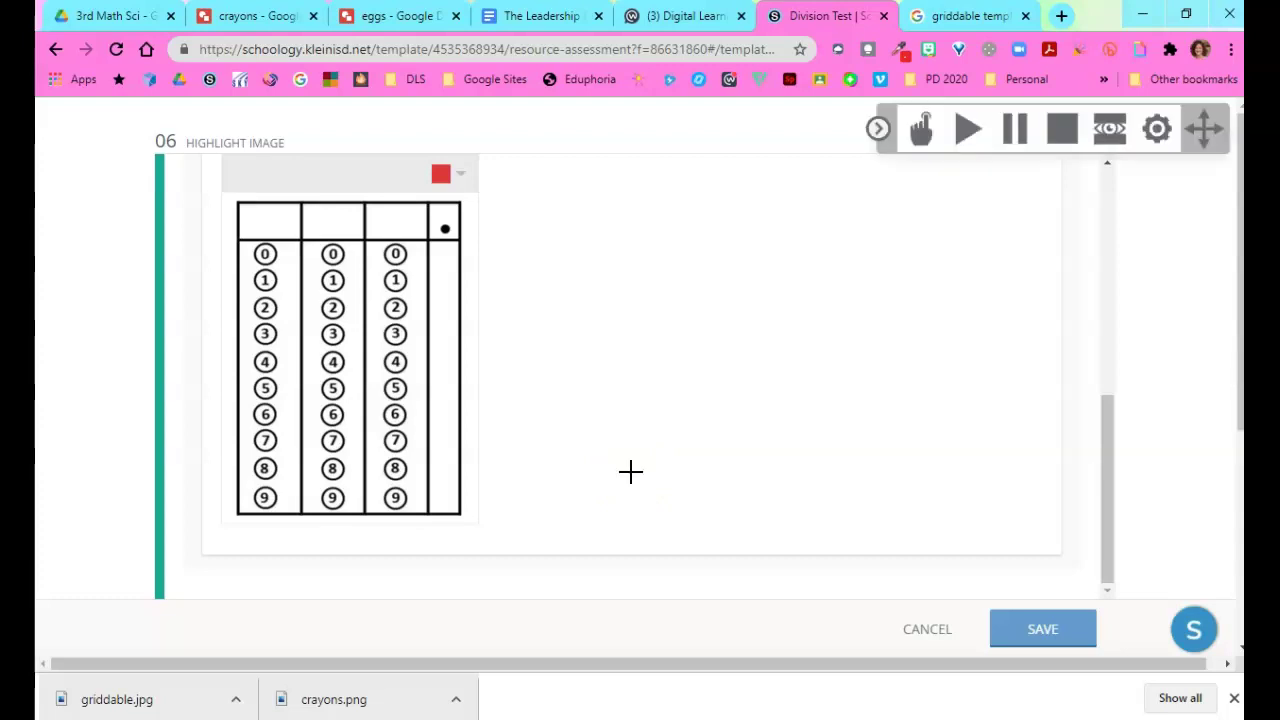
# Write a red 5 in the third column's top box and fill that column's 5 bubble
pyautogui.moveTo(404, 206); pyautogui.dragTo(380, 240)
pyautogui.moveTo(390, 382)
pyautogui.mouseDown()
pyautogui.moveTo(396, 396)
pyautogui.moveTo(402, 382)
pyautogui.mouseUp()
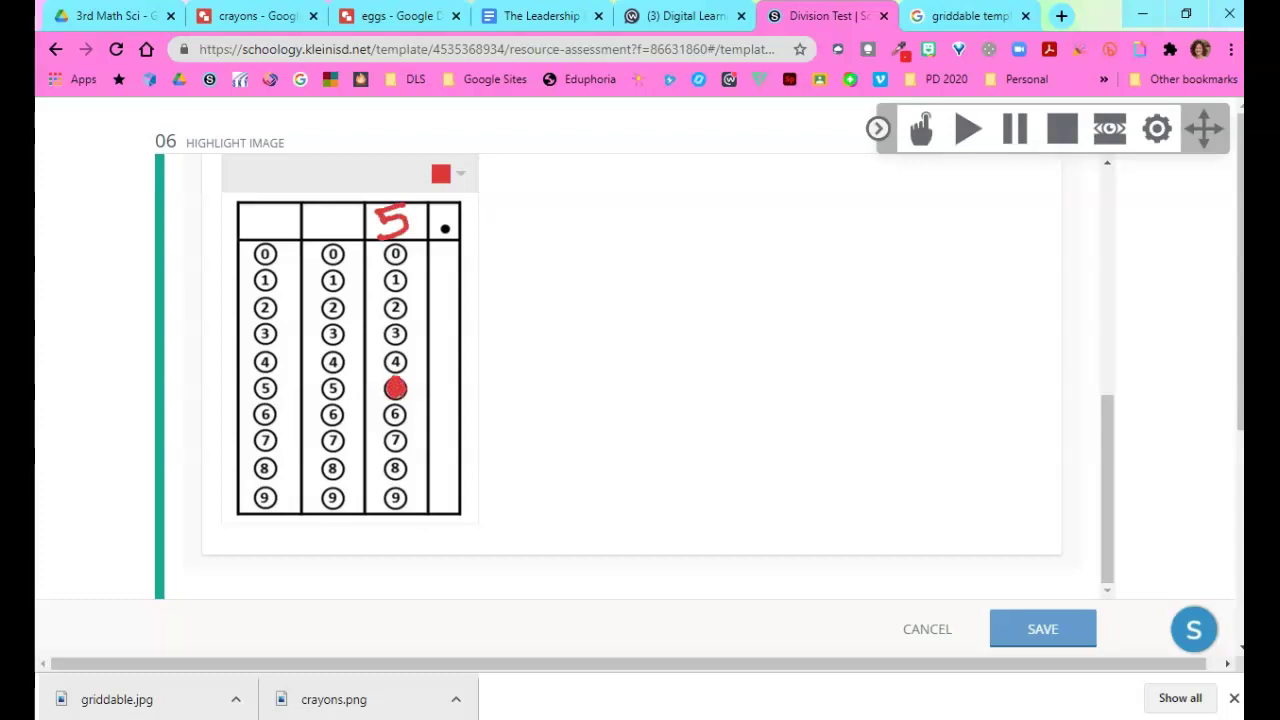